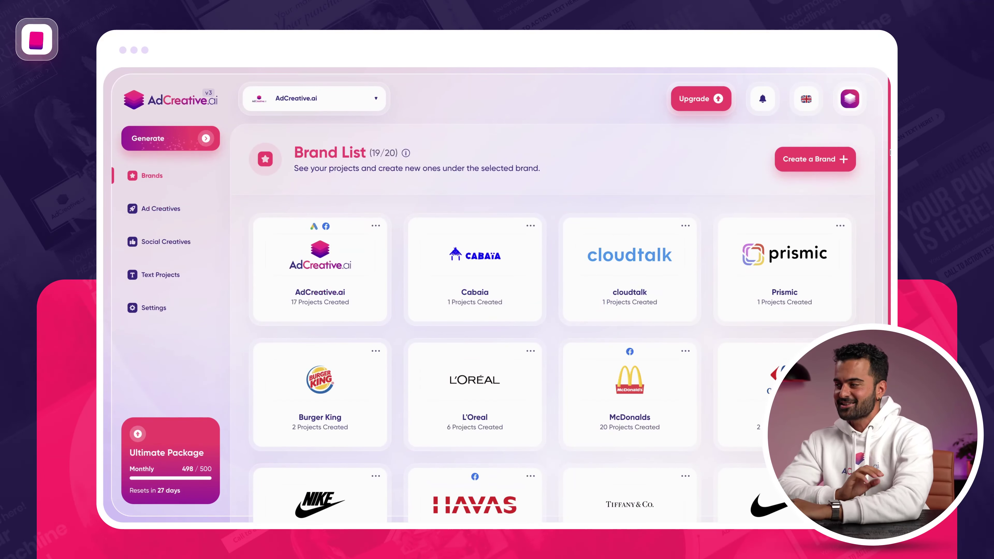
Step: Open the Create a Brand form on the Brands page
left_click(815, 174)
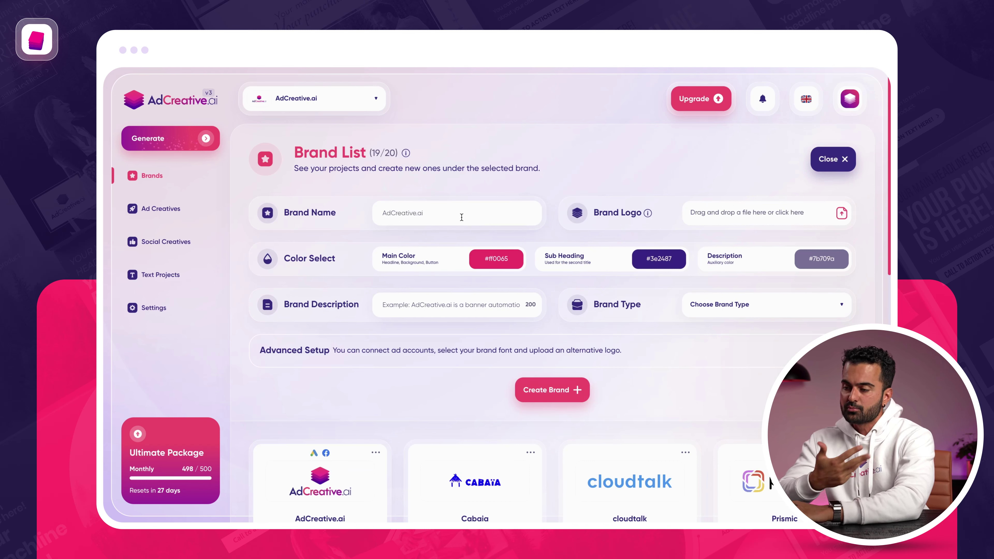
Step: Expand and collapse Advanced Setup, then go to the AdCreative.ai brand's Project List
left_click(440, 348)
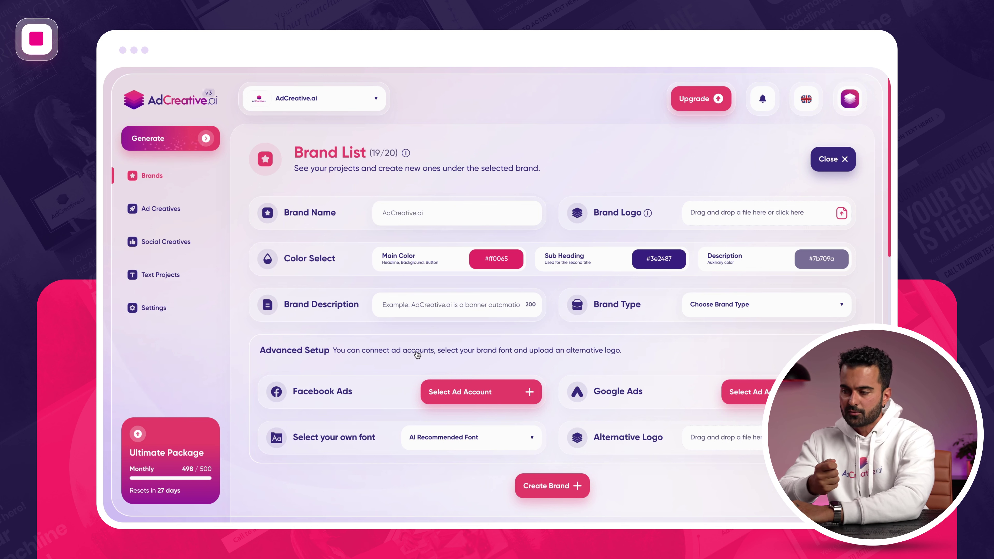
left_click(417, 352)
left_click(319, 485)
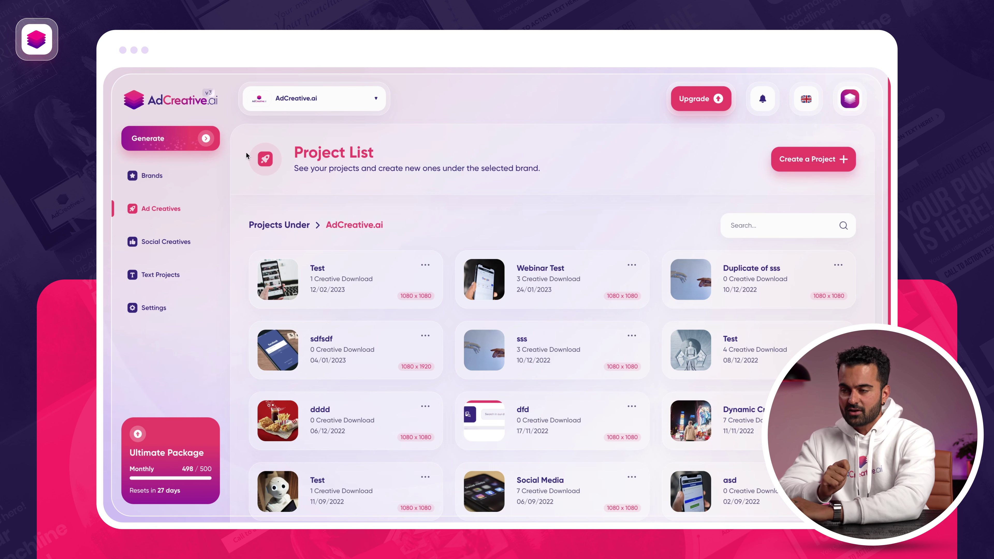
Step: Start a new Ad Creatives project, keeping the Post Size (1080x1080) format
left_click(192, 143)
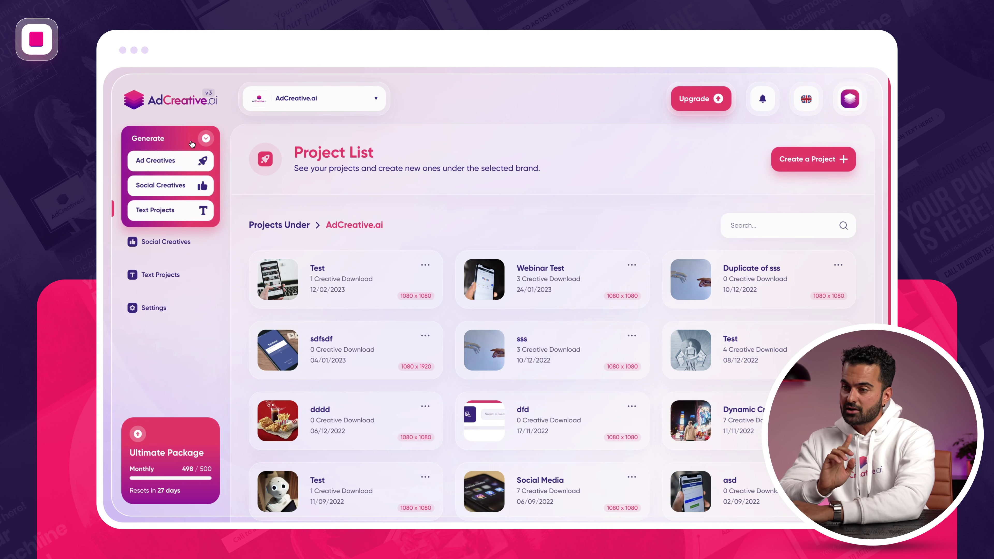
left_click(182, 159)
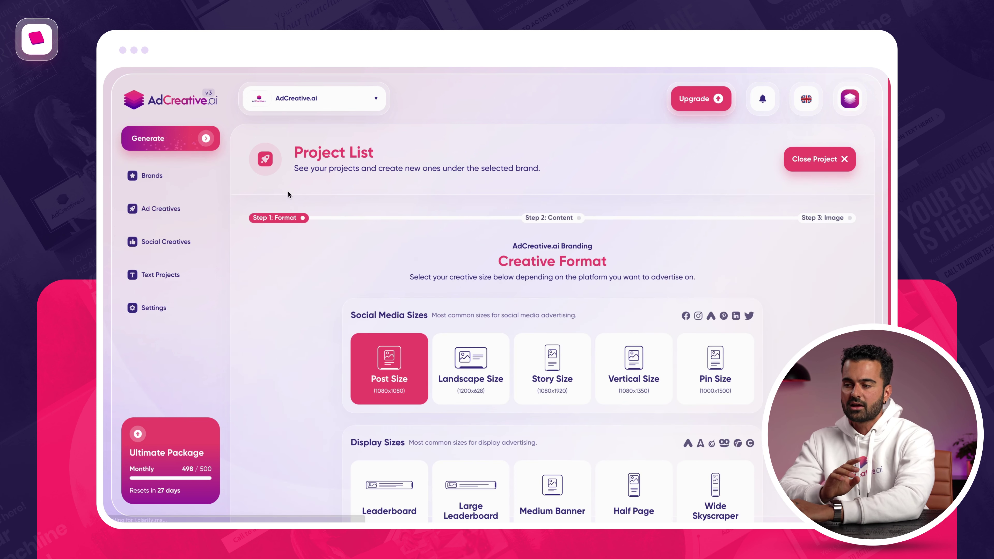
scroll(380, 214, "down", 2)
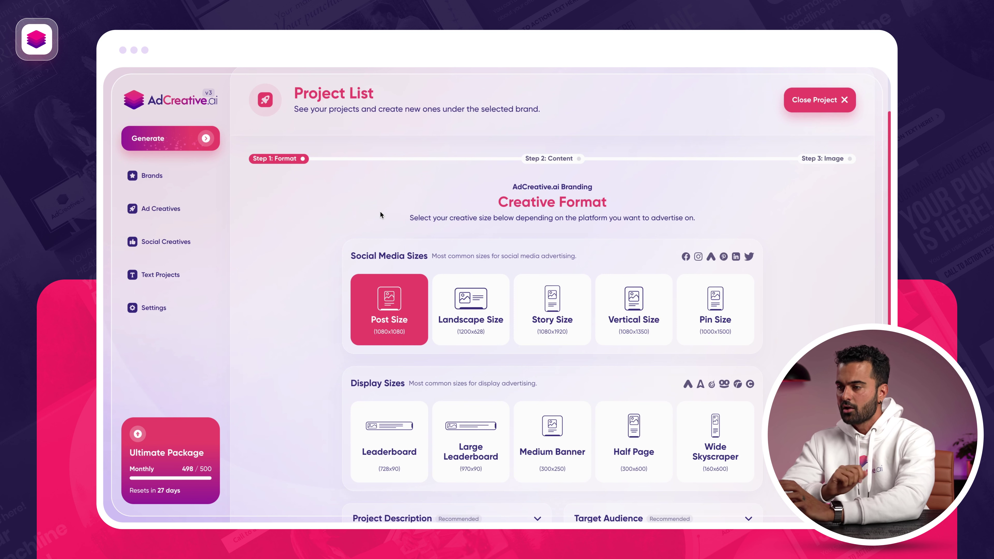
scroll(379, 211, "down", 2)
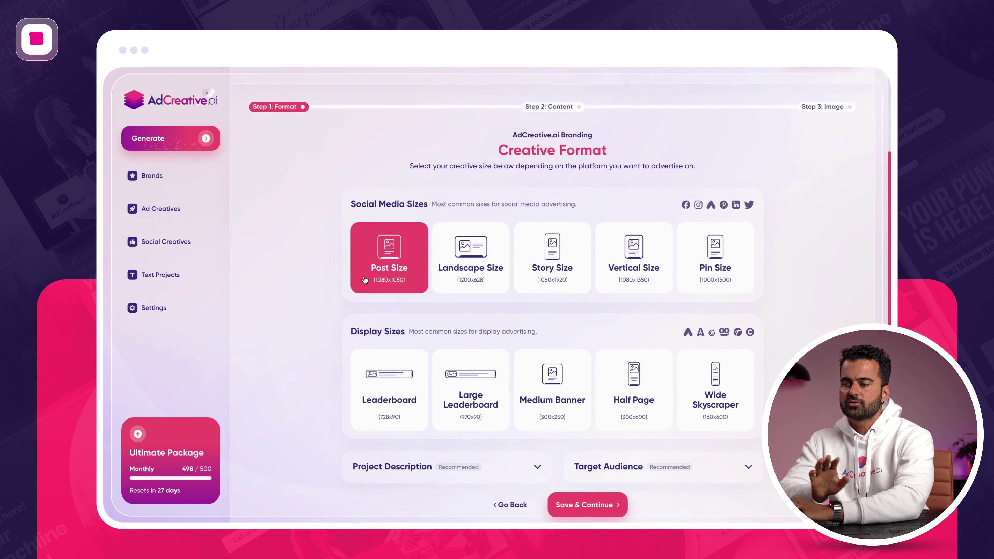
scroll(396, 256, "down", 1)
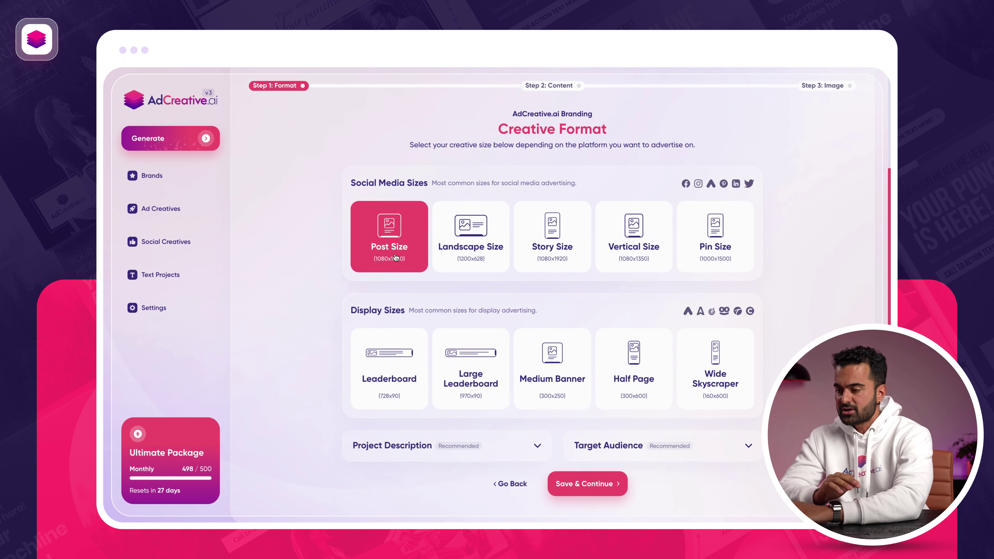
Step: Expand Project Description and Target Audience, entering 'Advertiser' as the audience
left_click(412, 449)
scroll(412, 449, "down", 2)
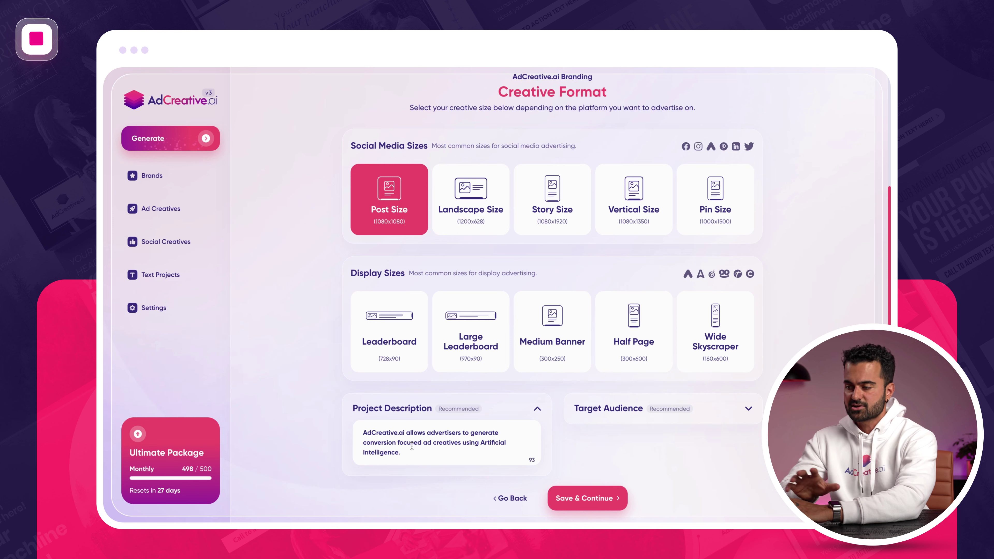
left_click(594, 411)
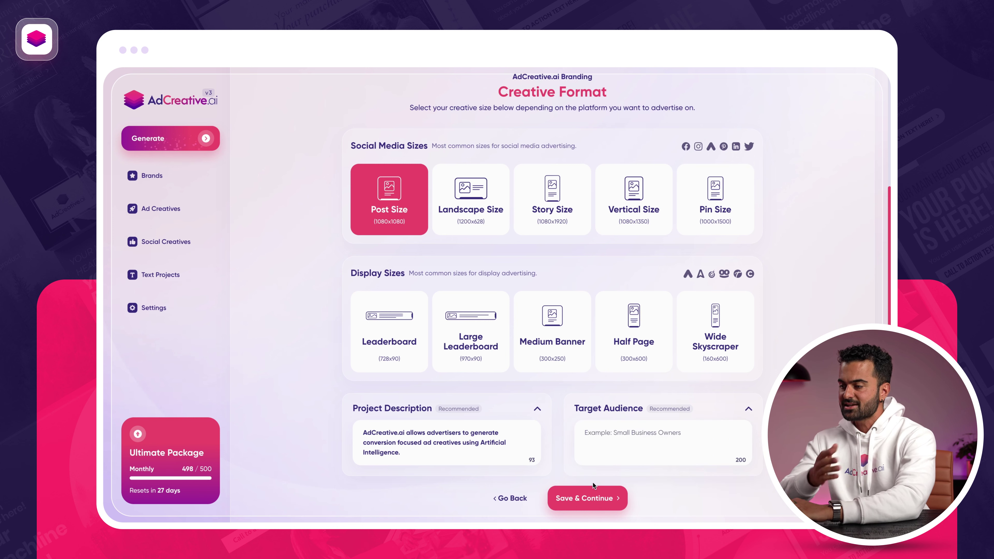
left_click(594, 438)
type("Advertisers")
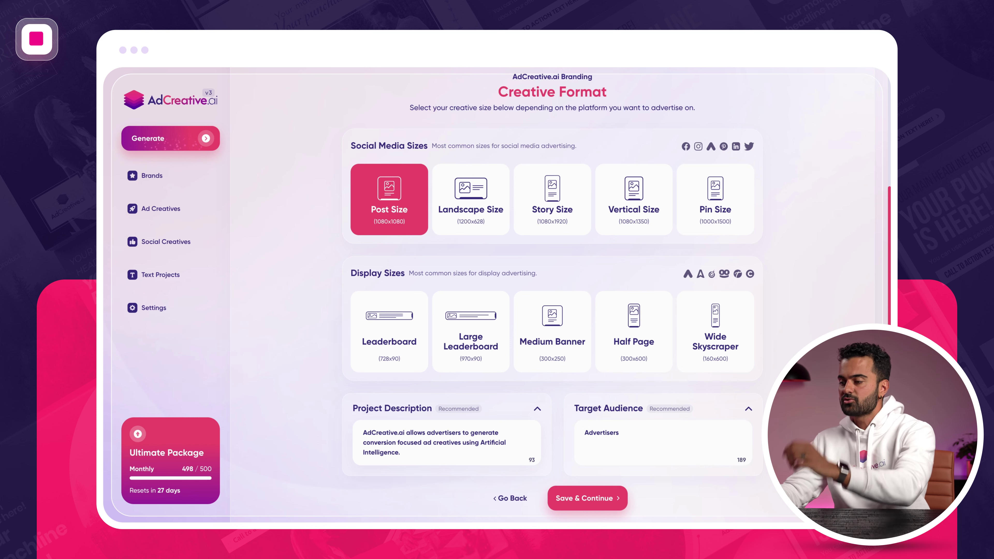
Step: Generate English AI texts and set the punchline to 'Conversion Ads, Easier than Ever'
left_click(589, 500)
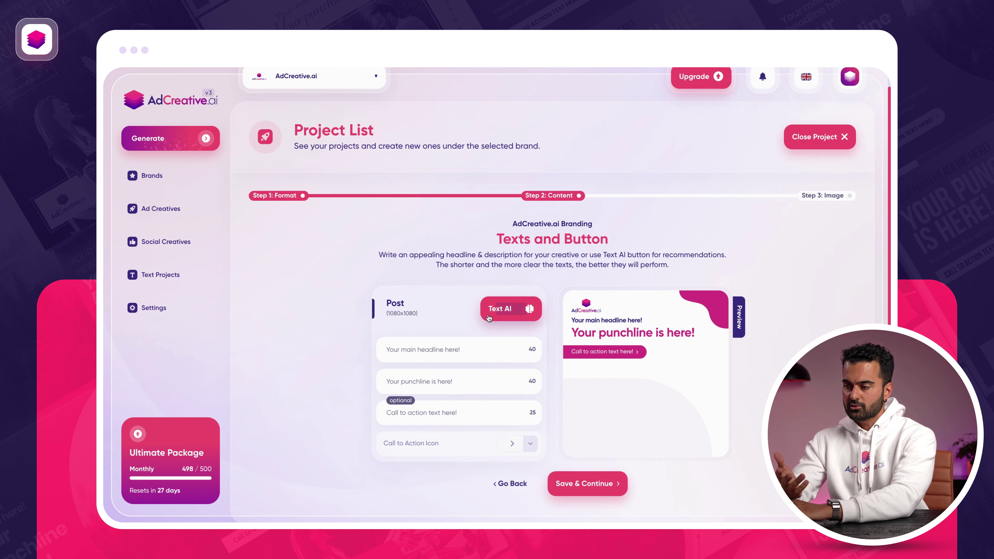
left_click(521, 321)
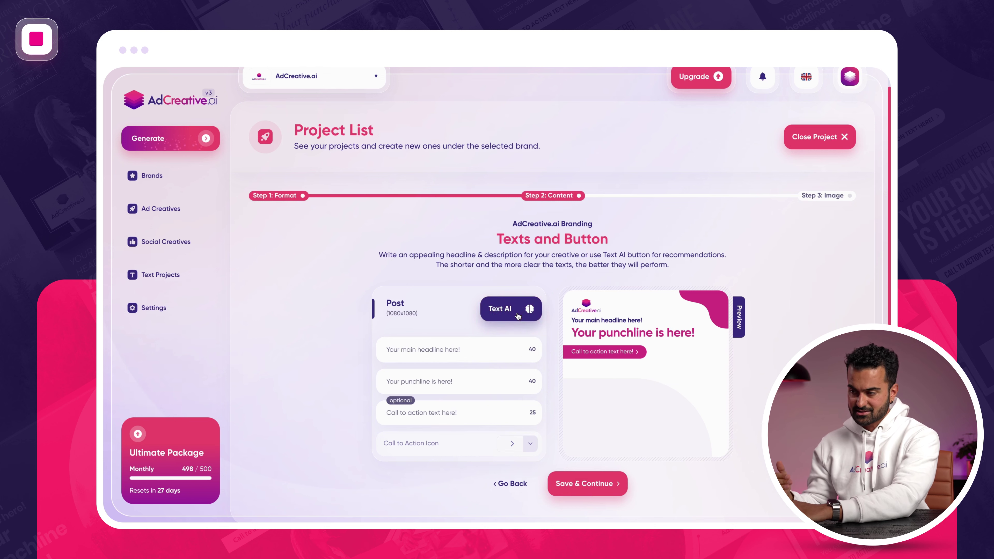
left_click(511, 338)
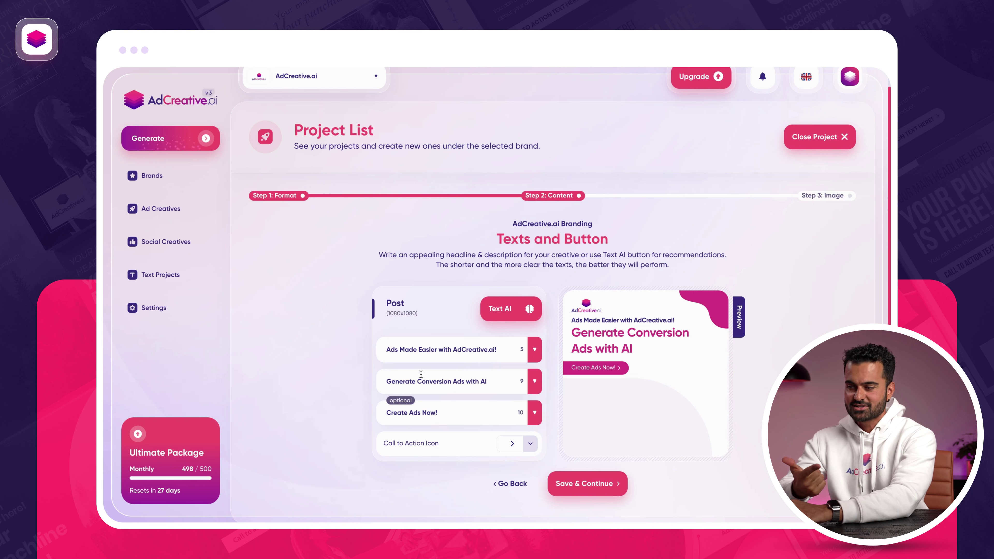
left_click(535, 383)
scroll(480, 439, "down", 1)
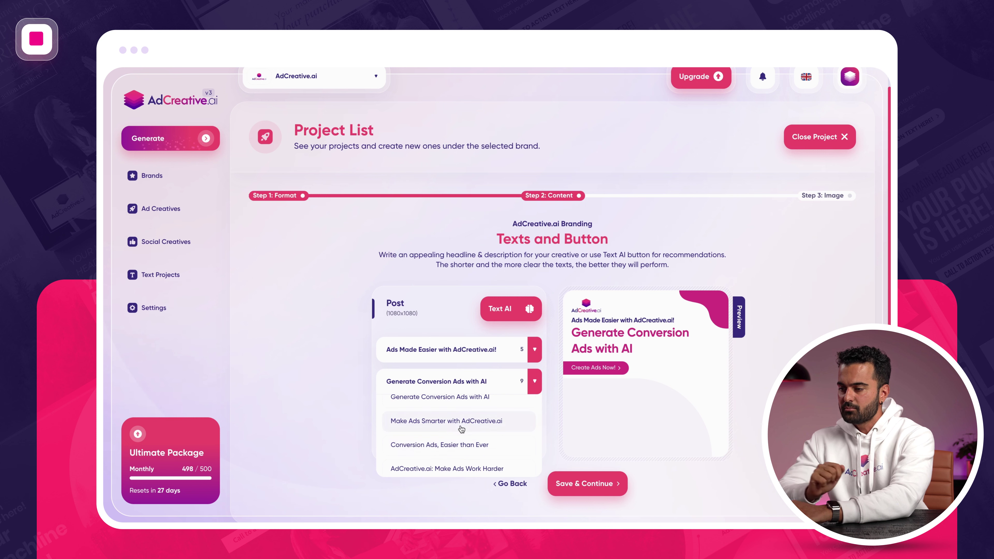
left_click(457, 446)
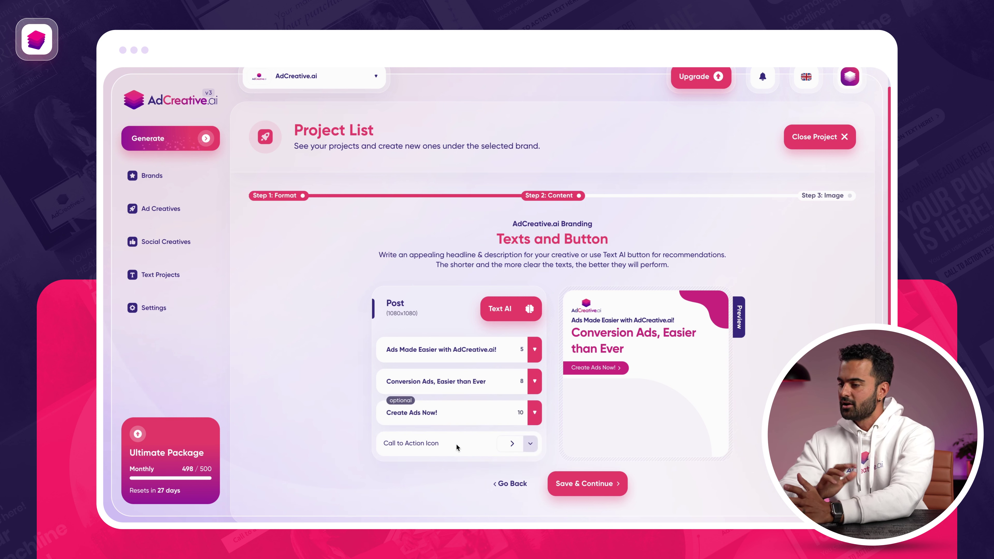
Step: Save the texts and continue to the Step 3 Background Image page
left_click(571, 483)
scroll(467, 338, "down", 2)
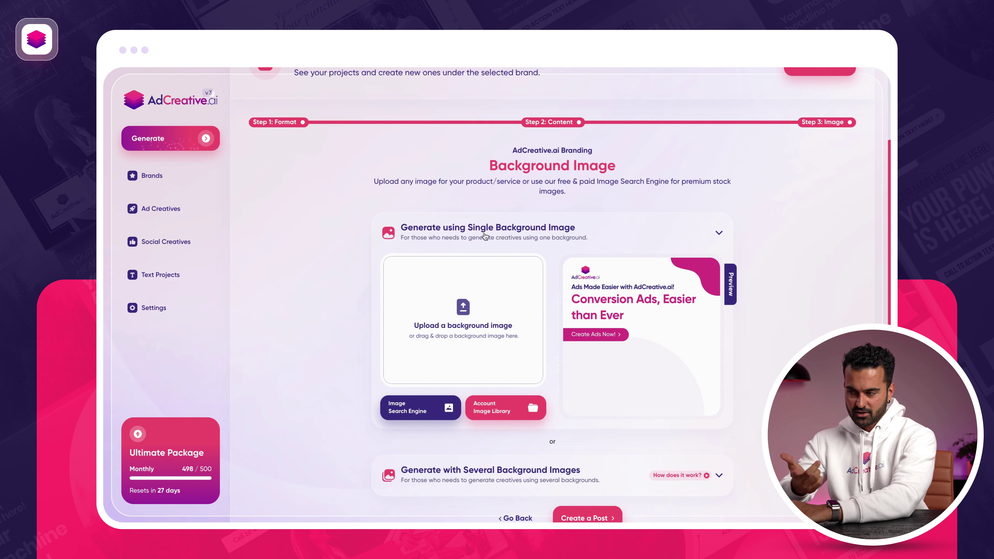
Step: Search stock images for 'facebook' and set the social-app-icons phone photo as background
left_click(412, 407)
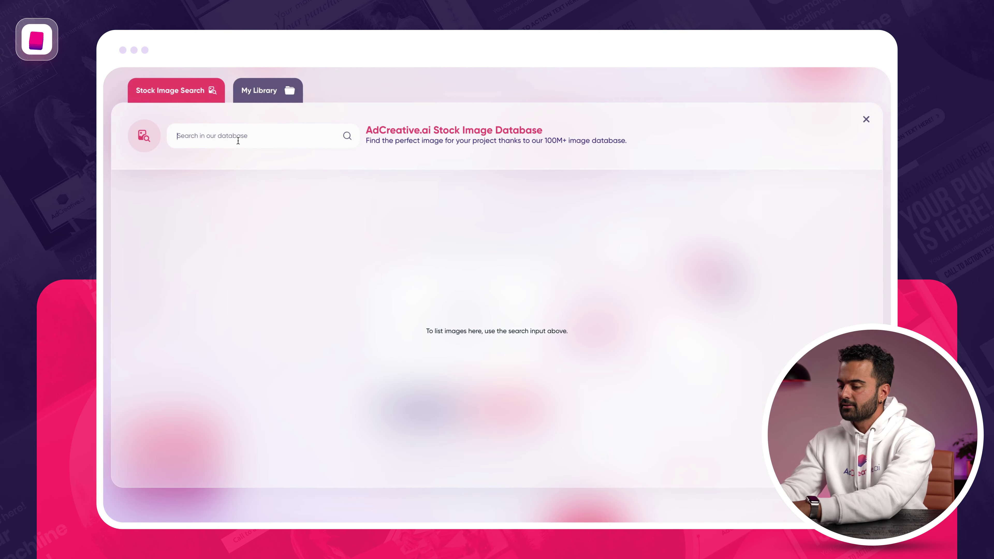
type("facebook")
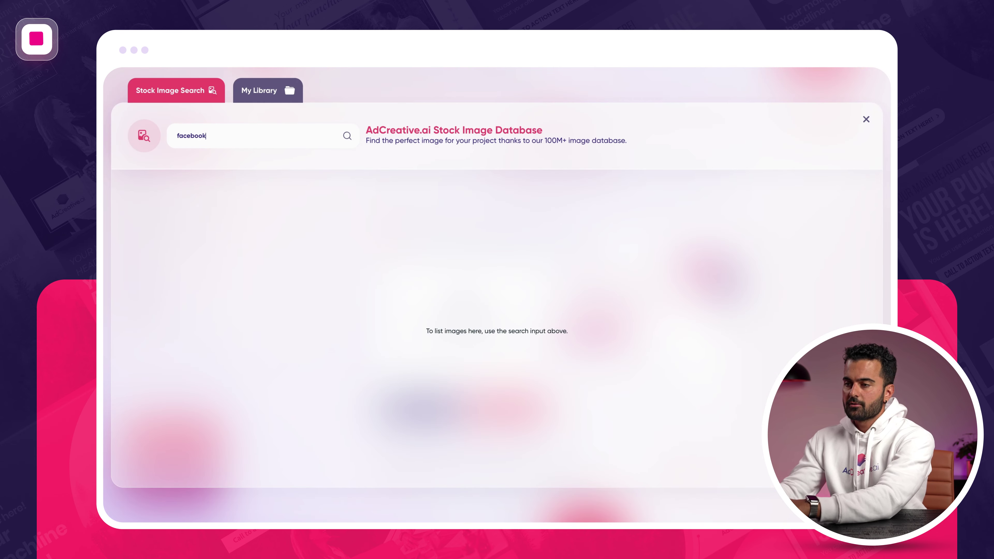
key("Return")
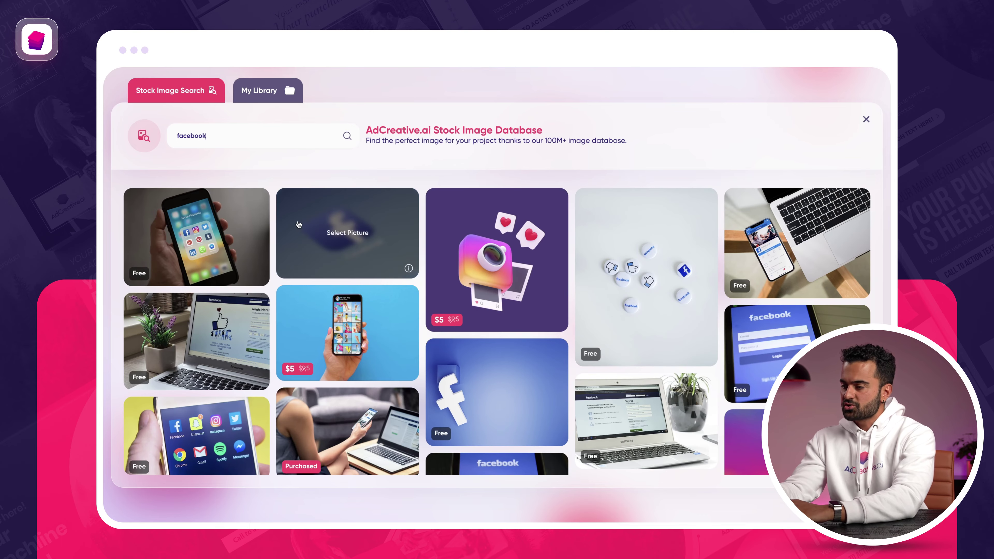
scroll(290, 221, "down", 5)
scroll(298, 224, "down", 3)
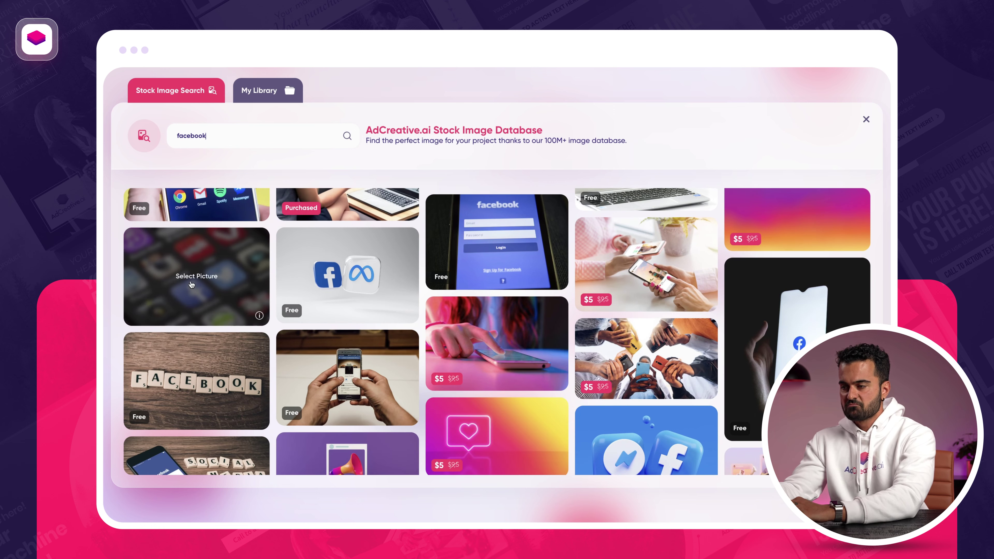
left_click(192, 283)
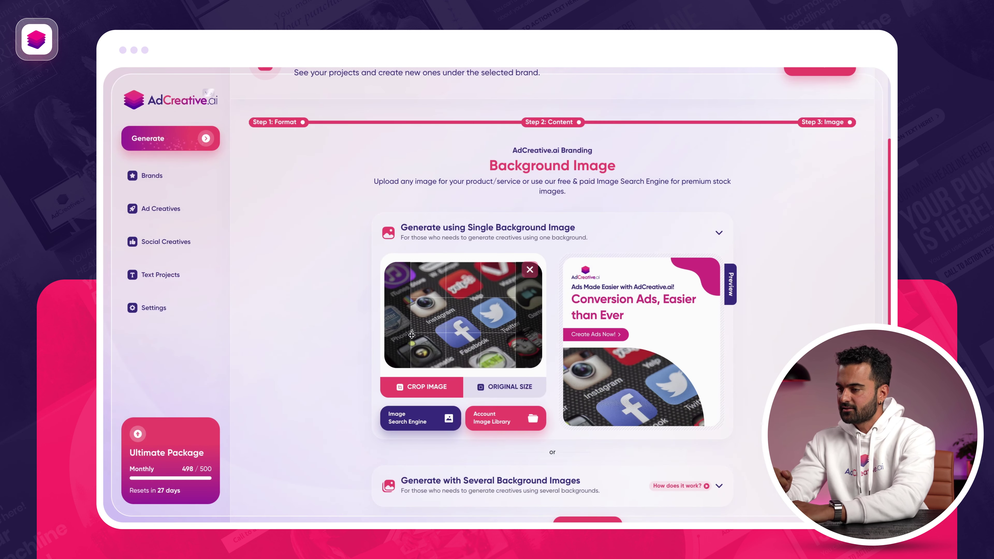
Step: Create a post, name the project 'Test', and save and generate the creatives
scroll(540, 387, "down", 1)
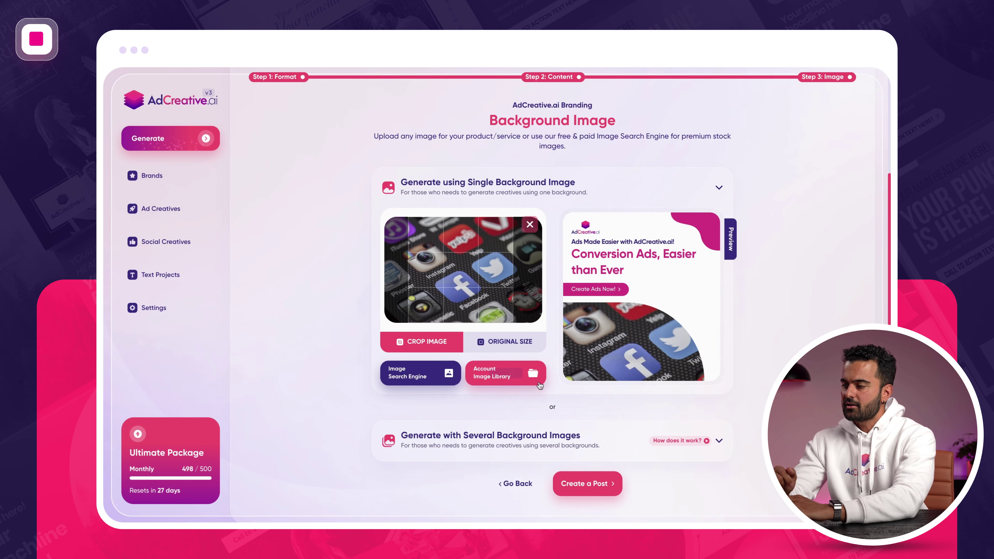
left_click(569, 486)
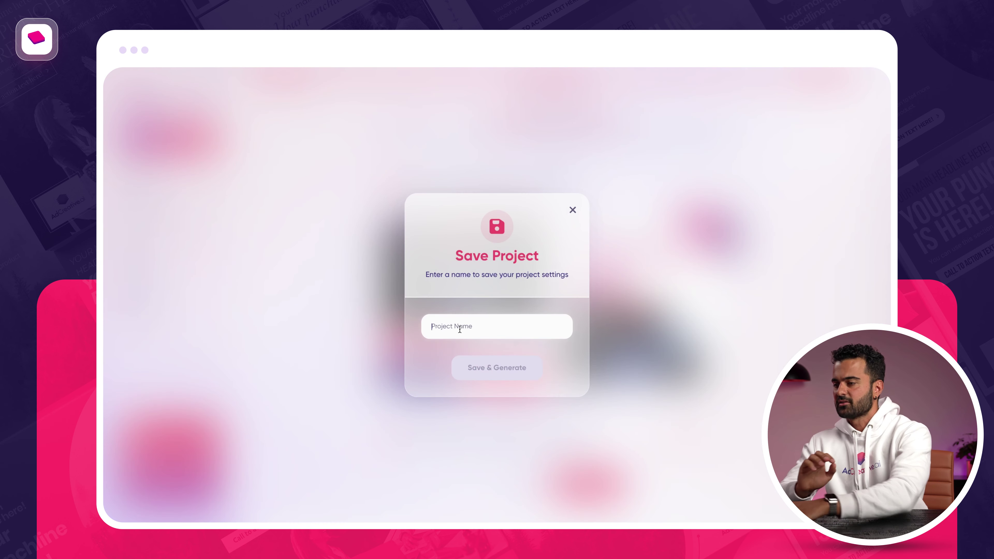
left_click(459, 328)
type("Test")
left_click(473, 367)
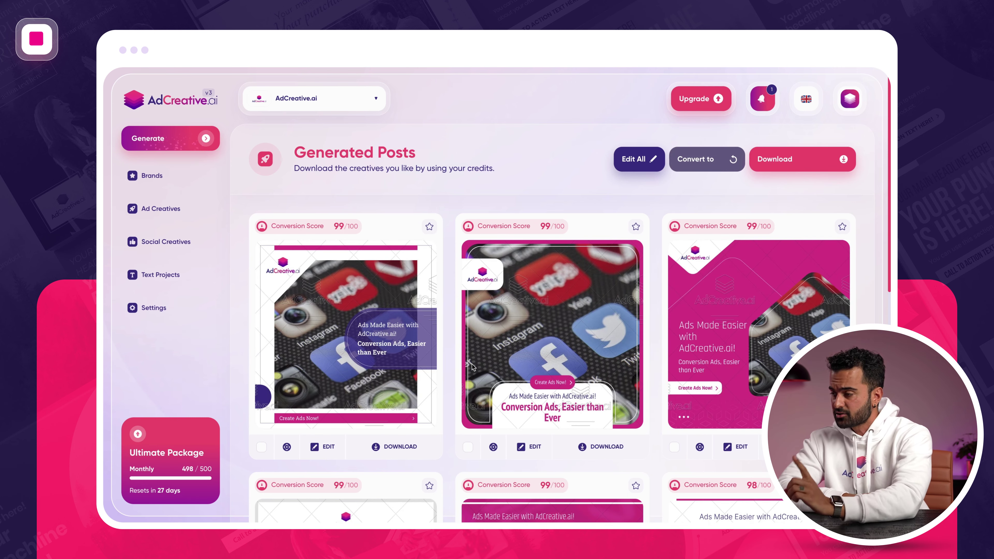
Step: Download the 96-score three-phone carousel post for one credit and show its Conversion Score explanation
scroll(472, 367, "down", 12)
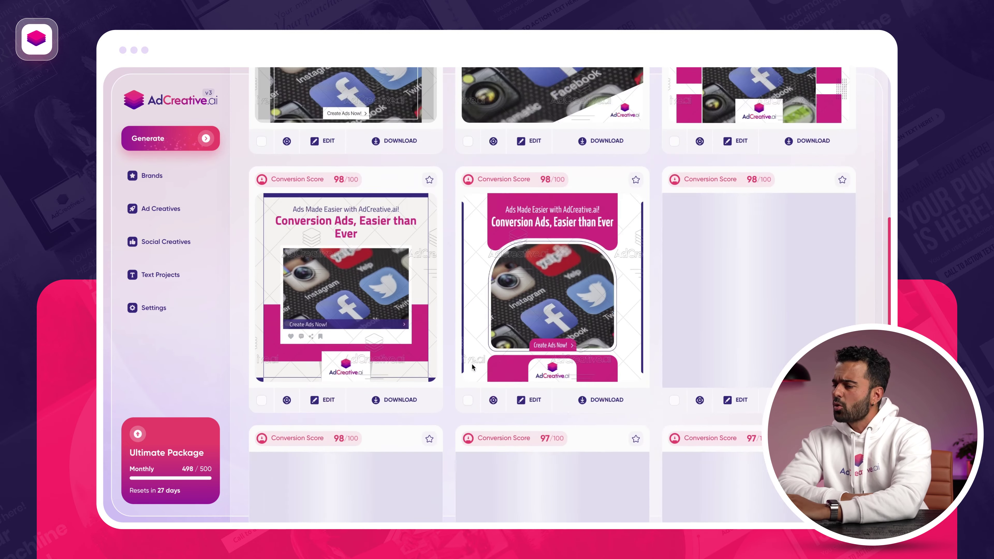
scroll(472, 365, "down", 5)
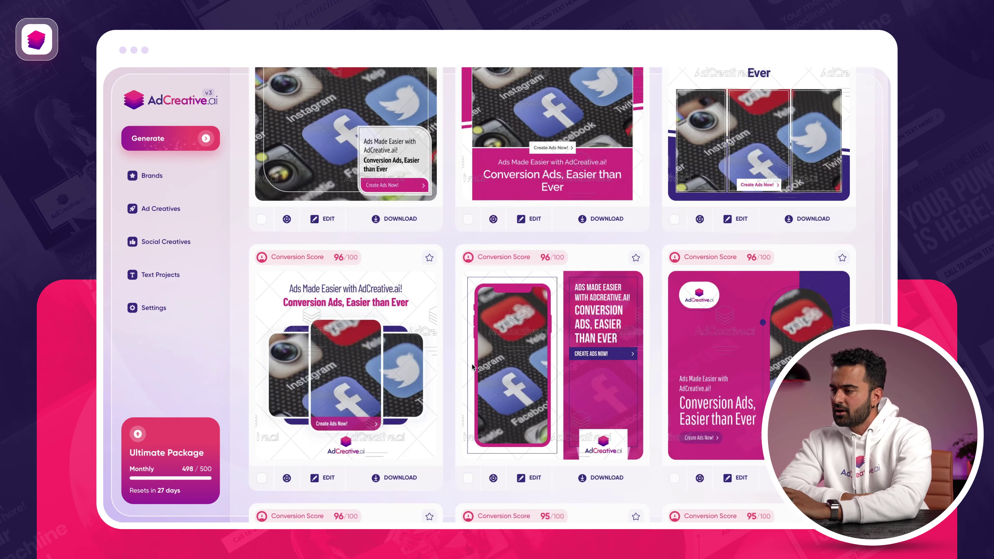
scroll(471, 363, "up", 2)
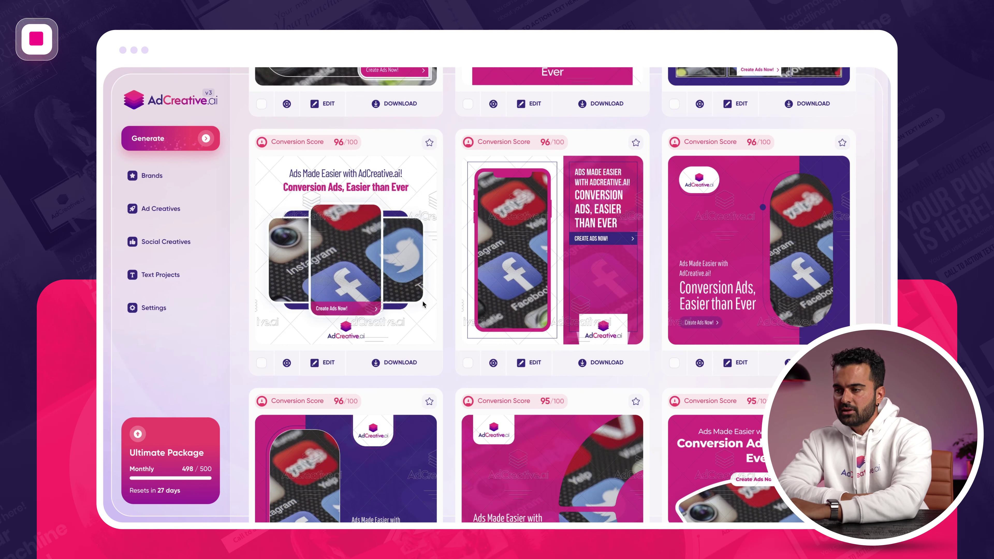
left_click(376, 363)
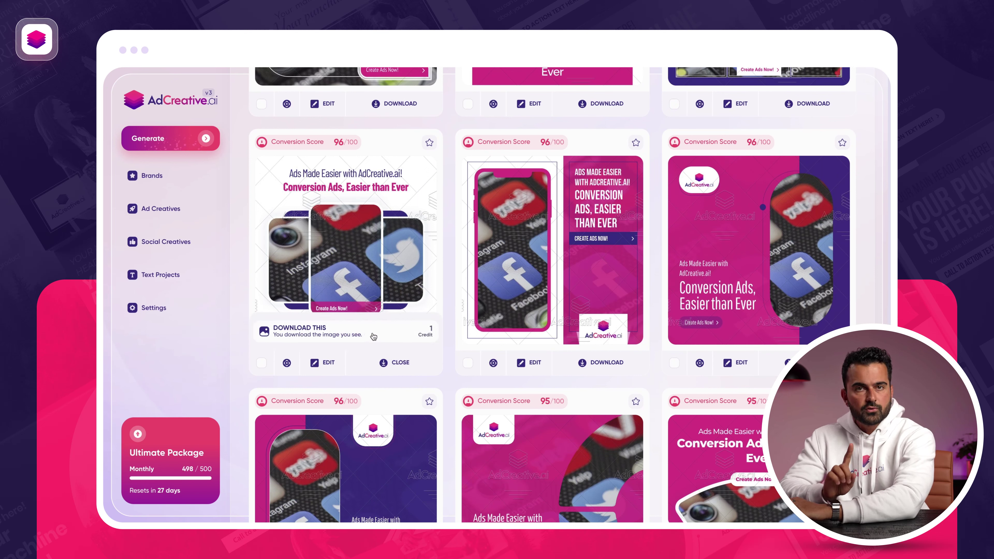
left_click(374, 336)
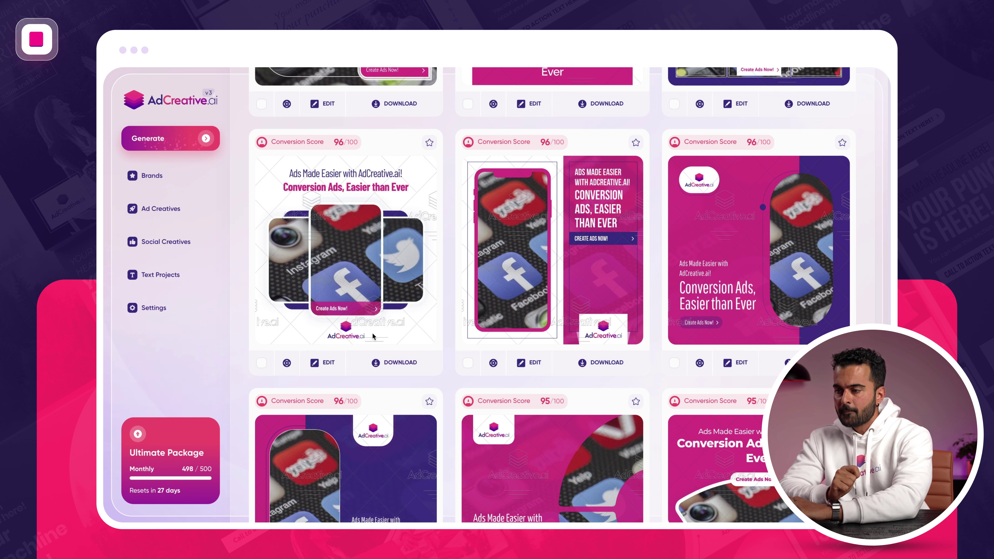
scroll(371, 330, "up", 1)
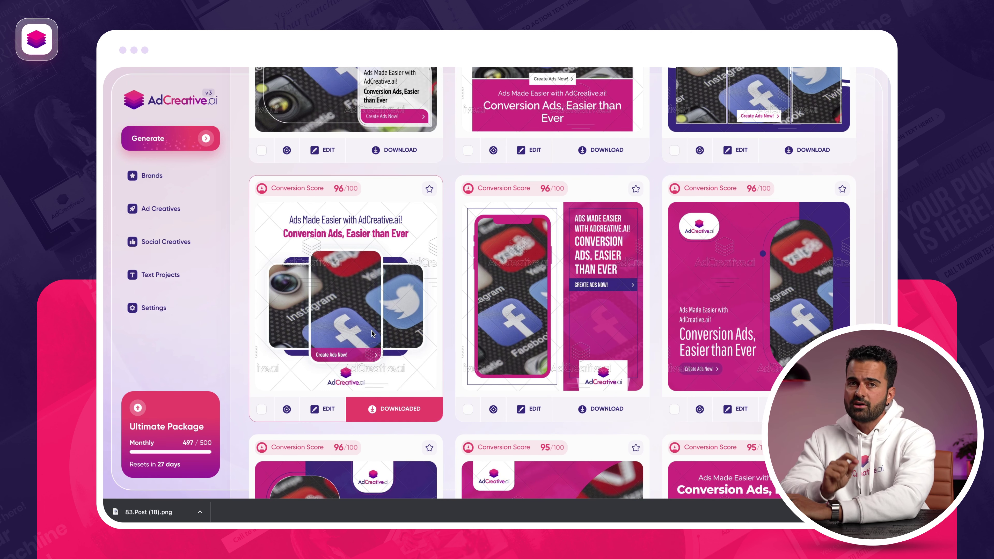
left_click(284, 191)
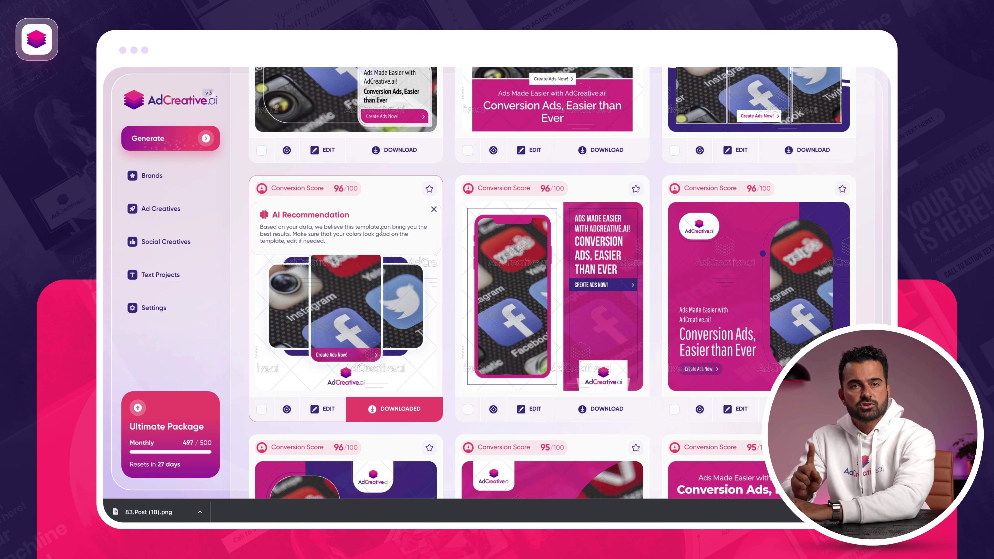
Step: Close the AI Recommendation popup and tick the three 99-score posts in the top row
left_click(434, 210)
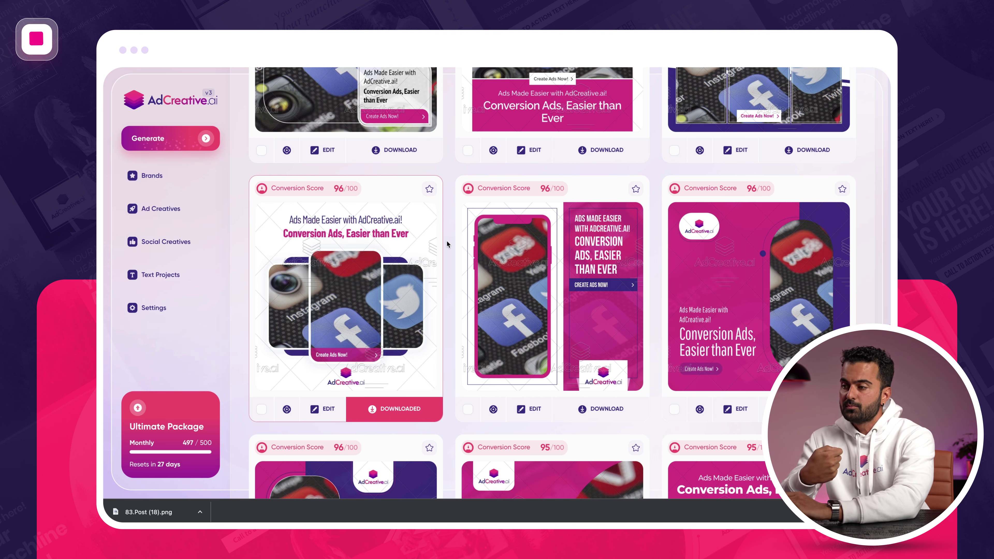
scroll(447, 240, "up", 3)
scroll(446, 241, "up", 15)
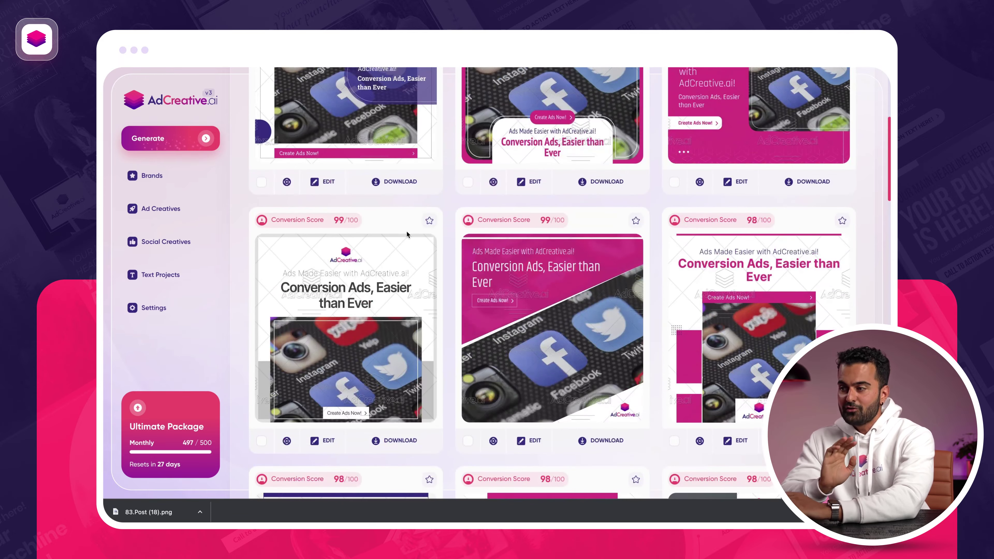
scroll(407, 234, "down", 3)
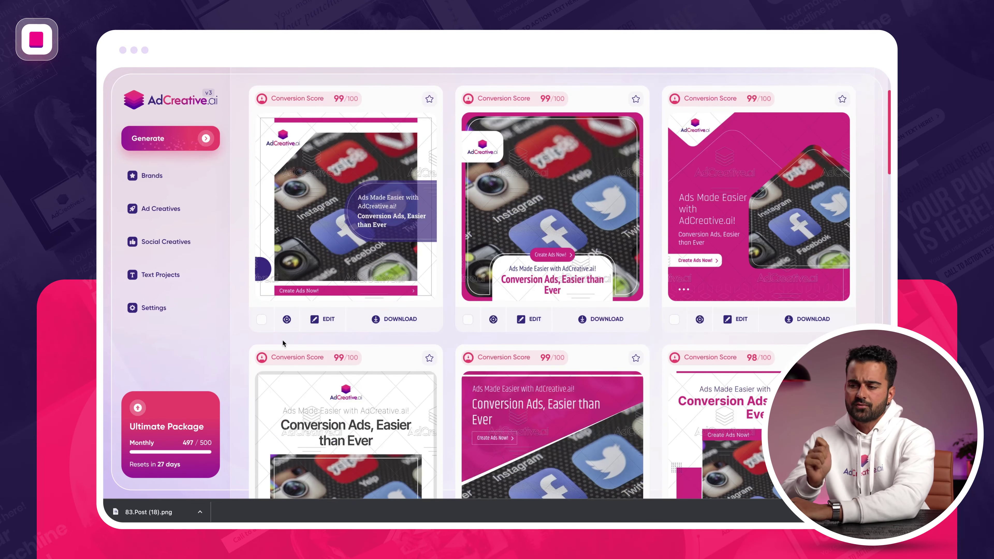
left_click(261, 319)
left_click(468, 319)
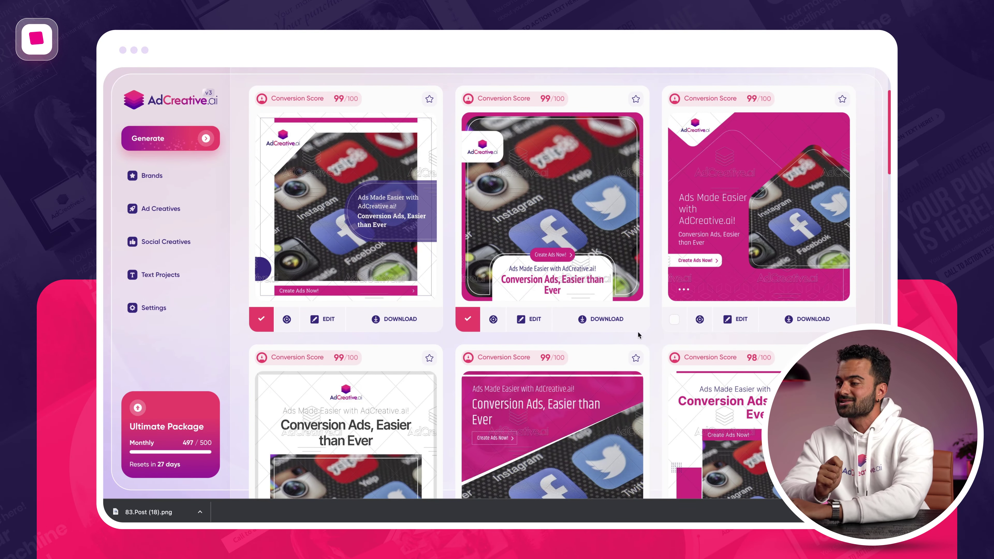
left_click(673, 319)
Step: Show the Download options for the three selected posts
scroll(671, 324, "up", 2)
scroll(672, 324, "up", 2)
left_click(779, 159)
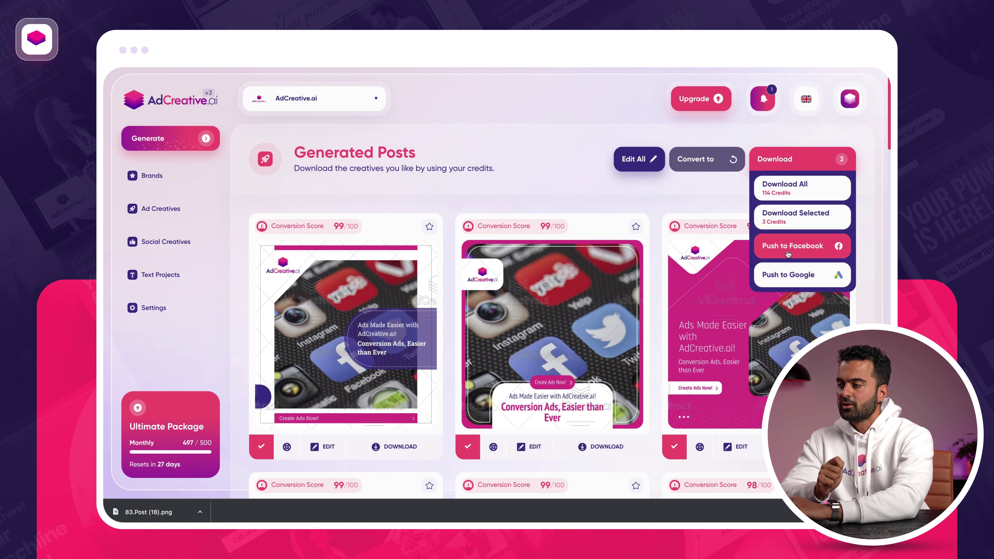
scroll(496, 120, "down", 5)
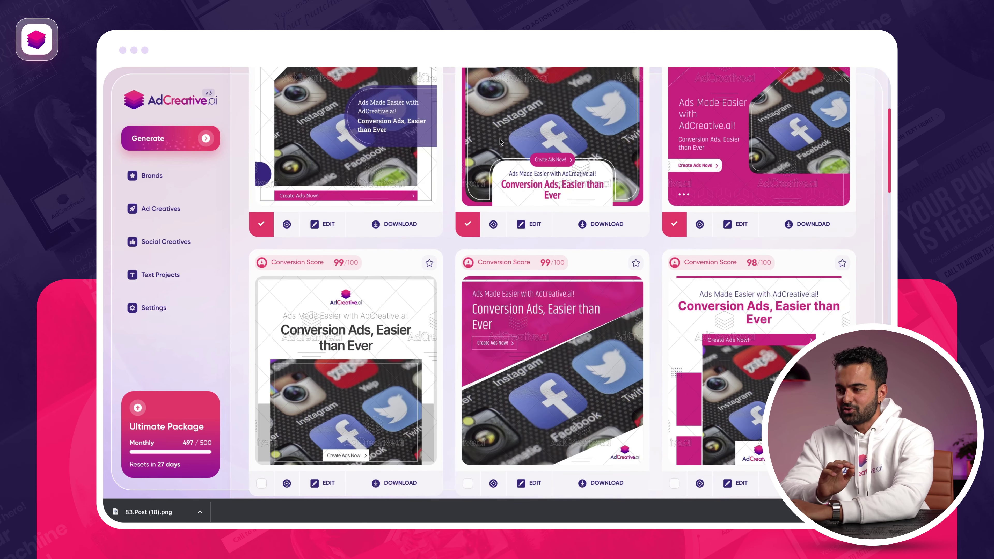
scroll(462, 334, "down", 10)
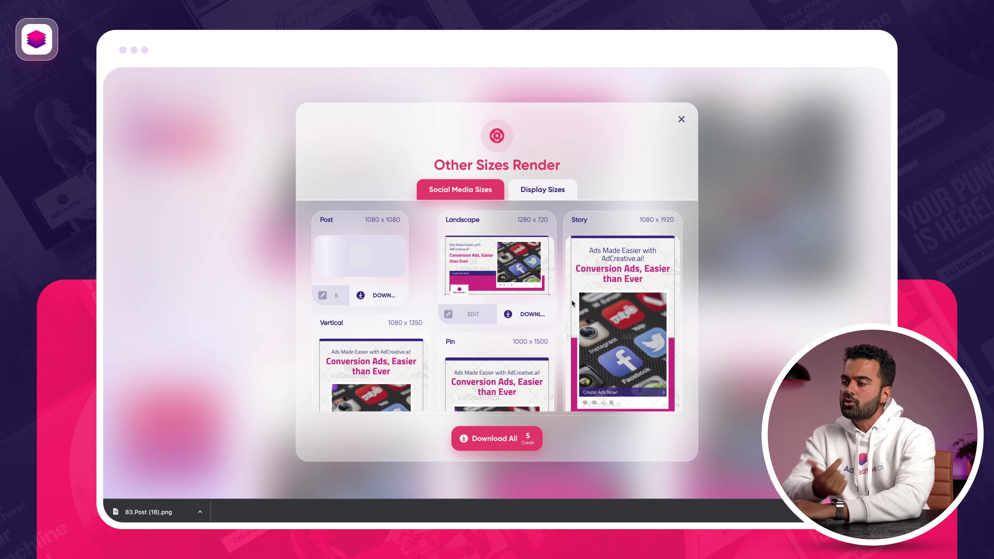
Step: Browse Display Sizes, return to Social Media Sizes, and download the 1280 x 720 Landscape version
scroll(601, 293, "down", 2)
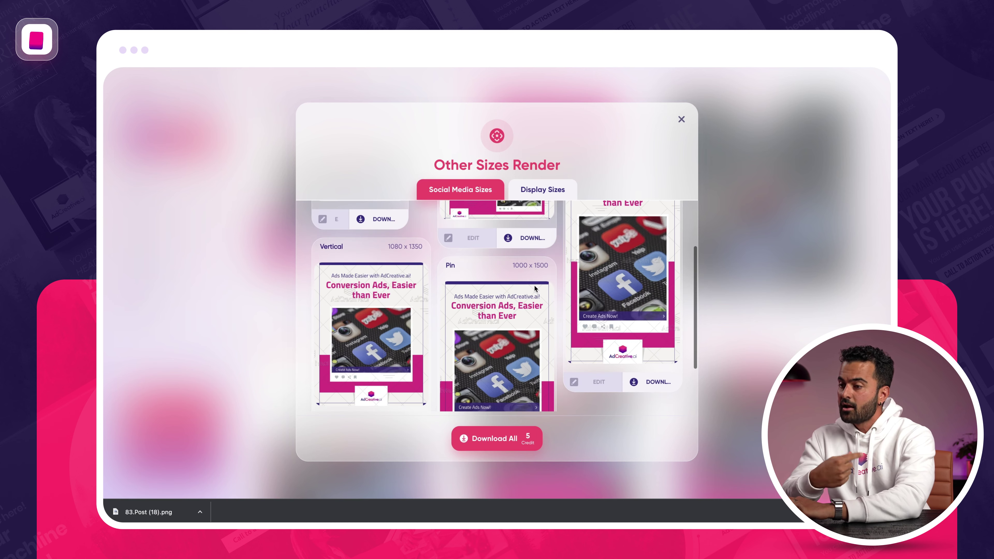
scroll(523, 303, "down", 1)
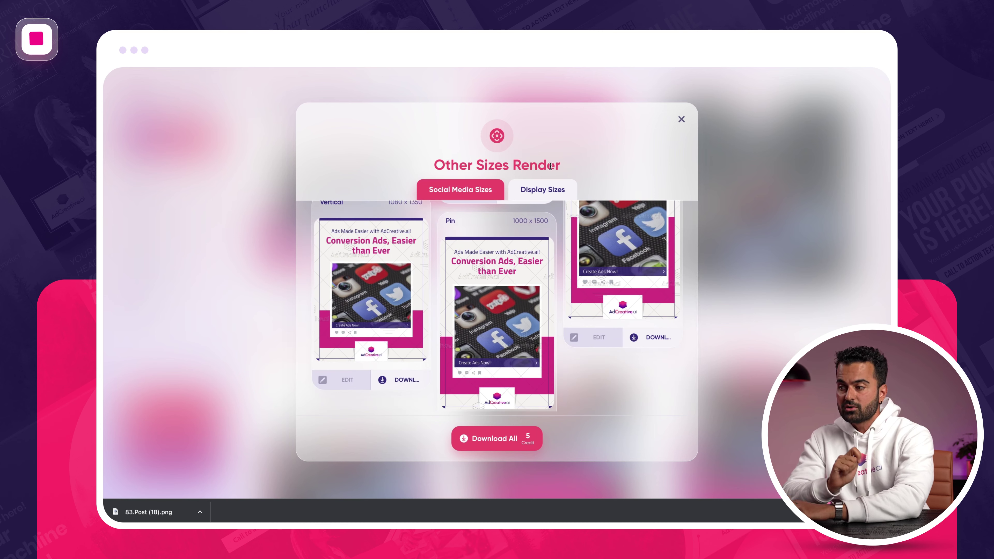
left_click(542, 192)
scroll(522, 259, "down", 5)
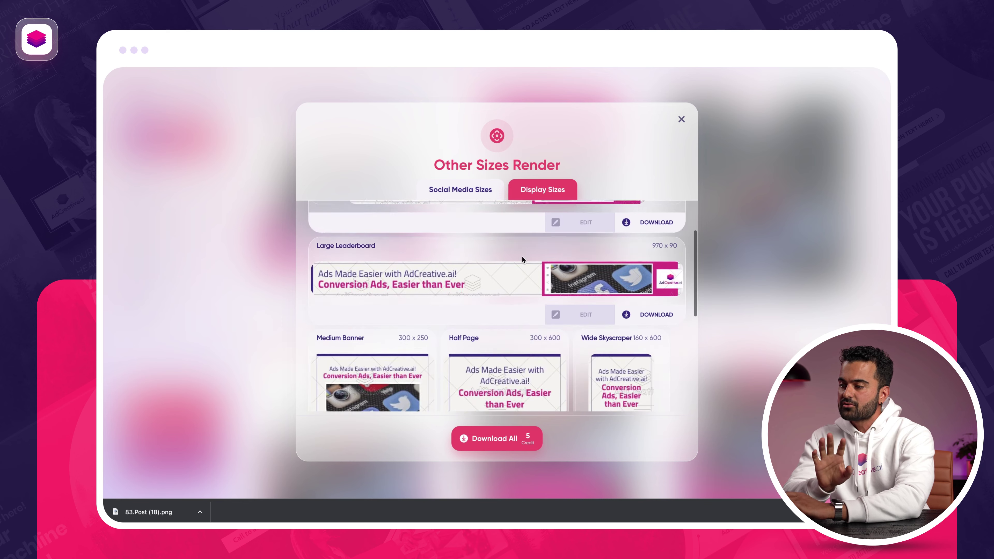
left_click(471, 190)
left_click(525, 313)
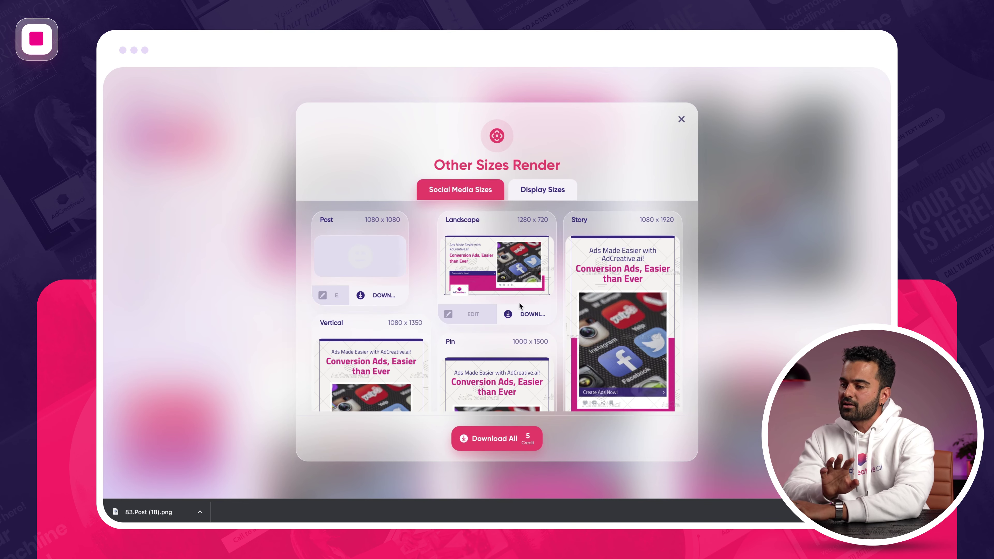